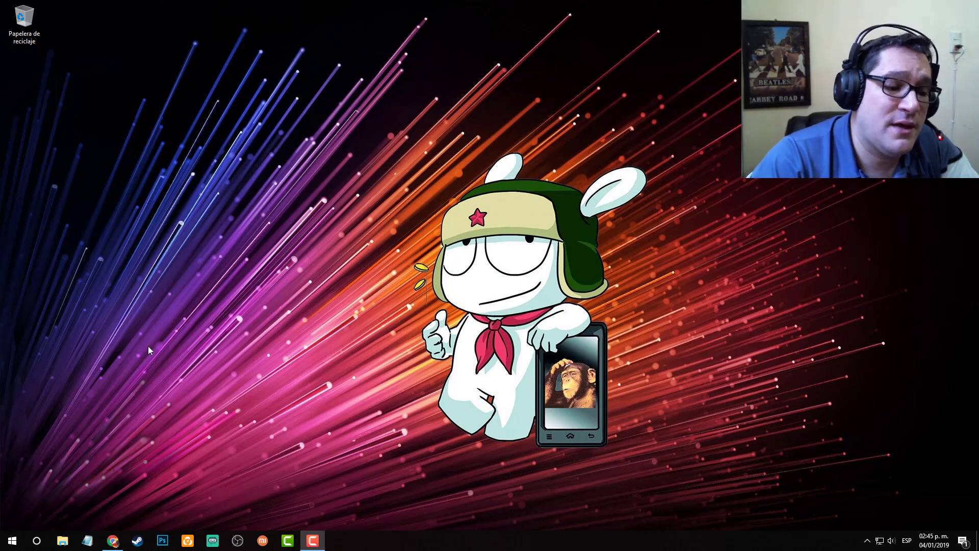
# Quick-format the RRRFF (E:) USB drive as FAT32 with an allocation unit size of 4096 bytes.
pyautogui.click(63, 543)
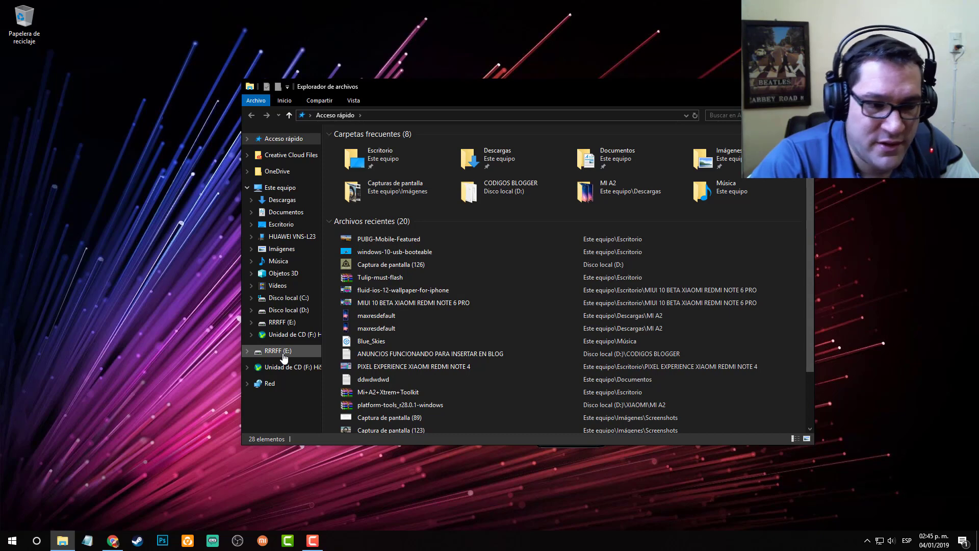
pyautogui.click(284, 352)
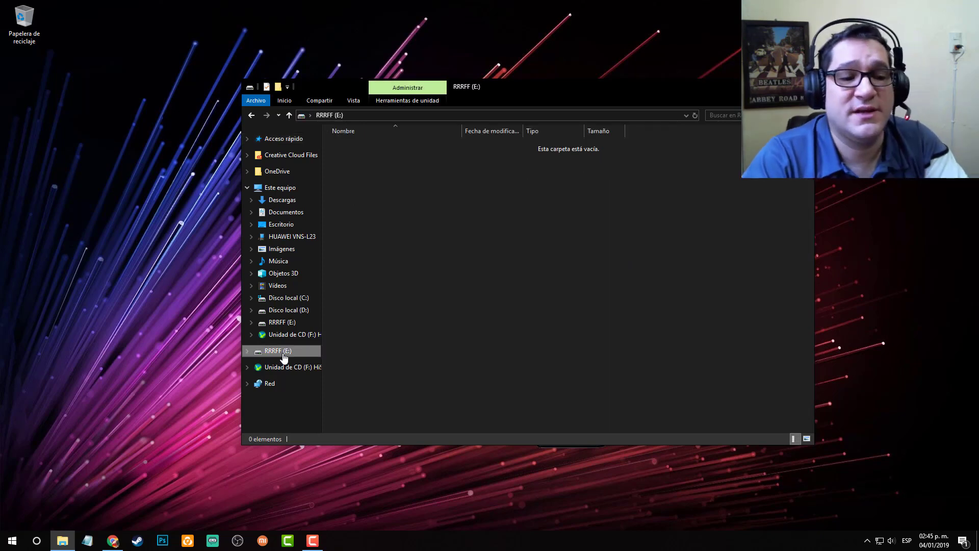
pyautogui.rightClick(284, 357)
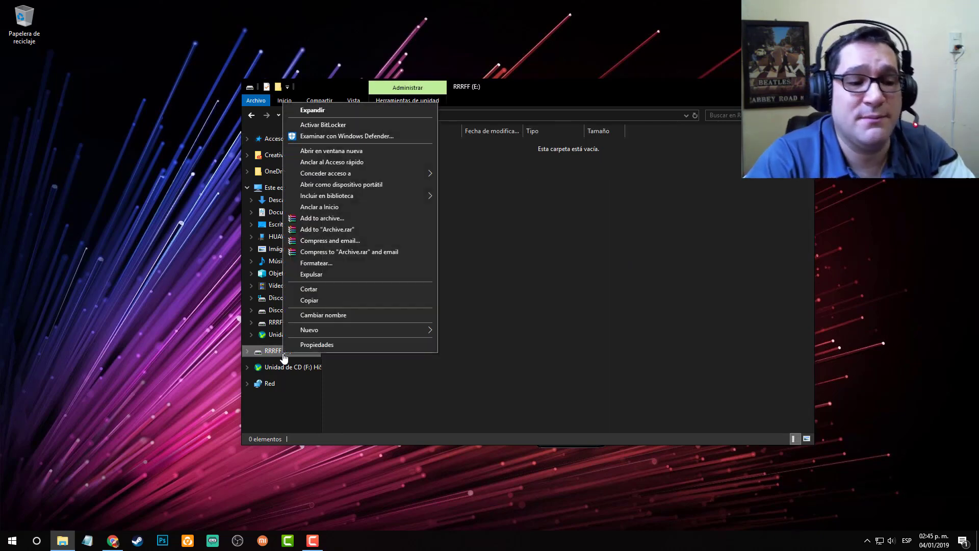
pyautogui.click(341, 266)
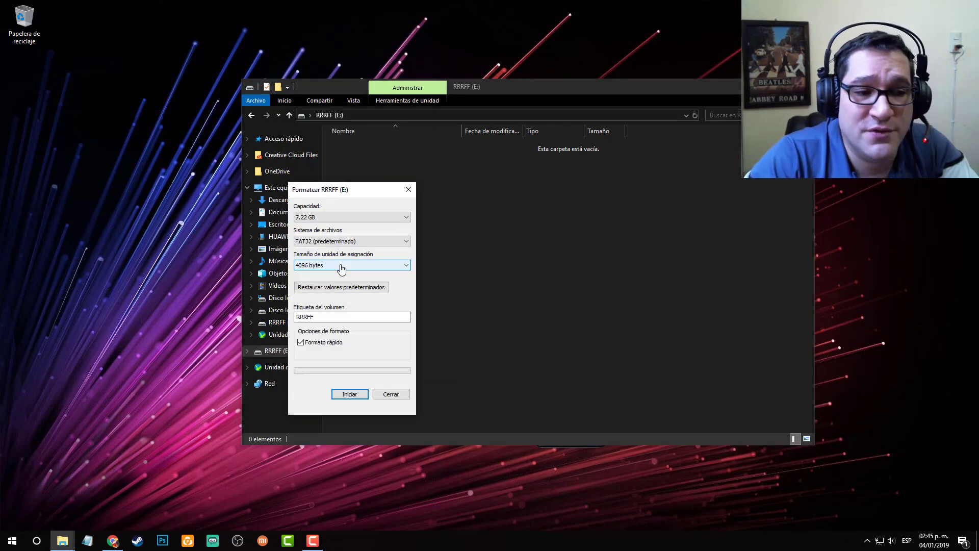
pyautogui.click(349, 397)
pyautogui.click(535, 278)
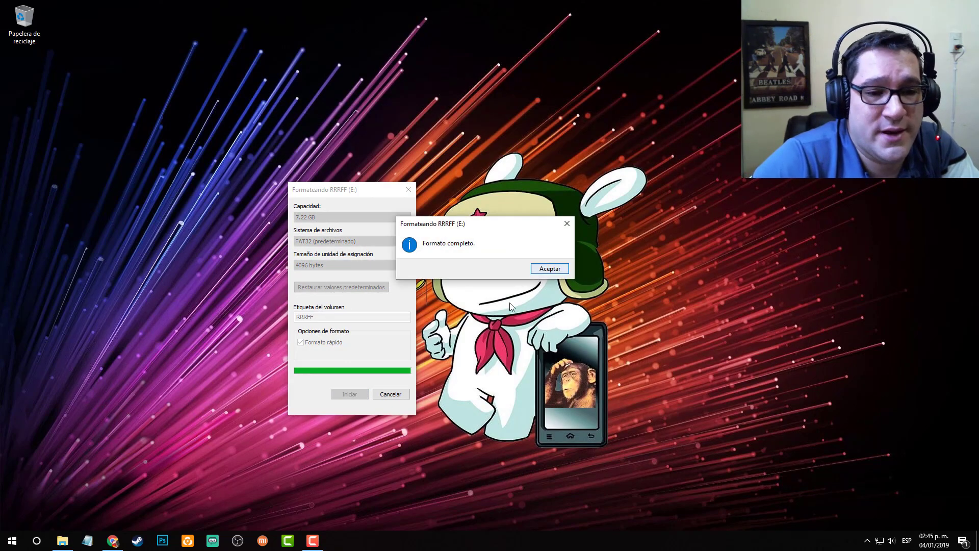
pyautogui.click(550, 269)
pyautogui.click(411, 189)
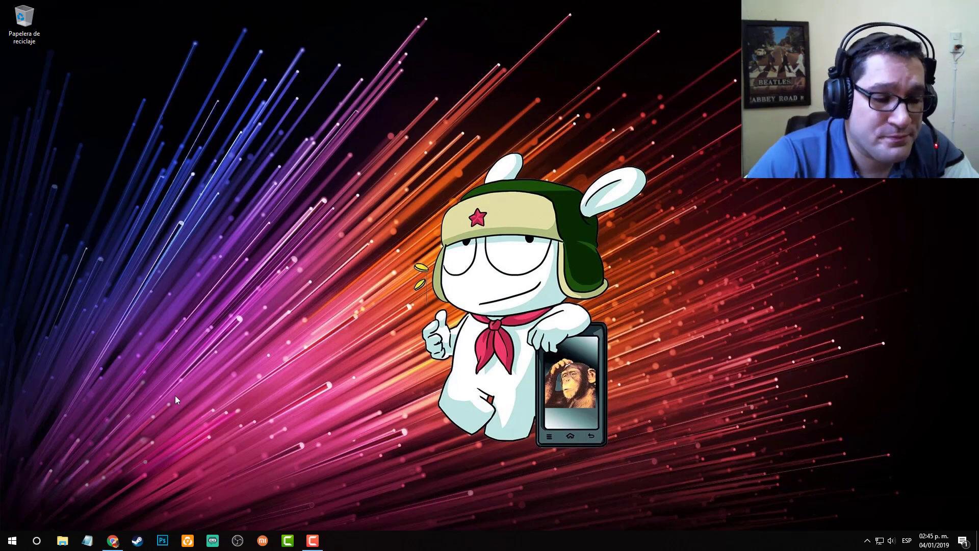
# Switch to Chrome and download the Windows 10 media creation tool from the open Microsoft page.
pyautogui.click(113, 542)
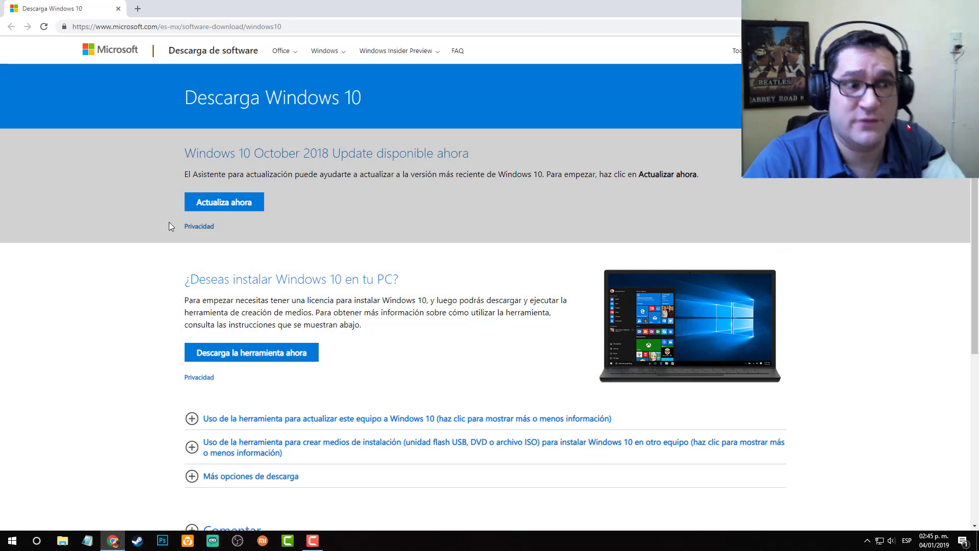
pyautogui.click(250, 359)
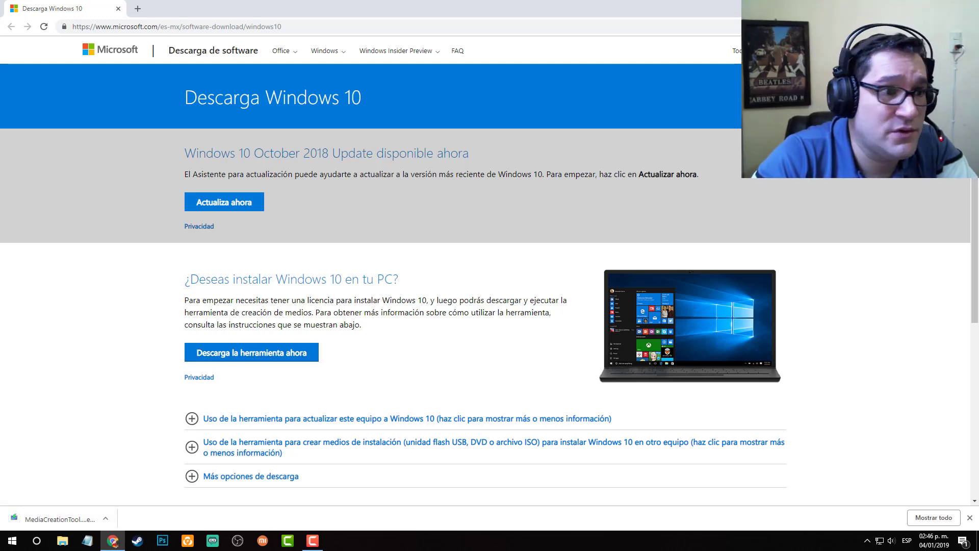
# Launch the downloaded MediaCreationTool from the desktop and move its window away from the middle of the screen.
pyautogui.press('super+d')
pyautogui.moveTo(46, 72); pyautogui.dragTo(14, 86)
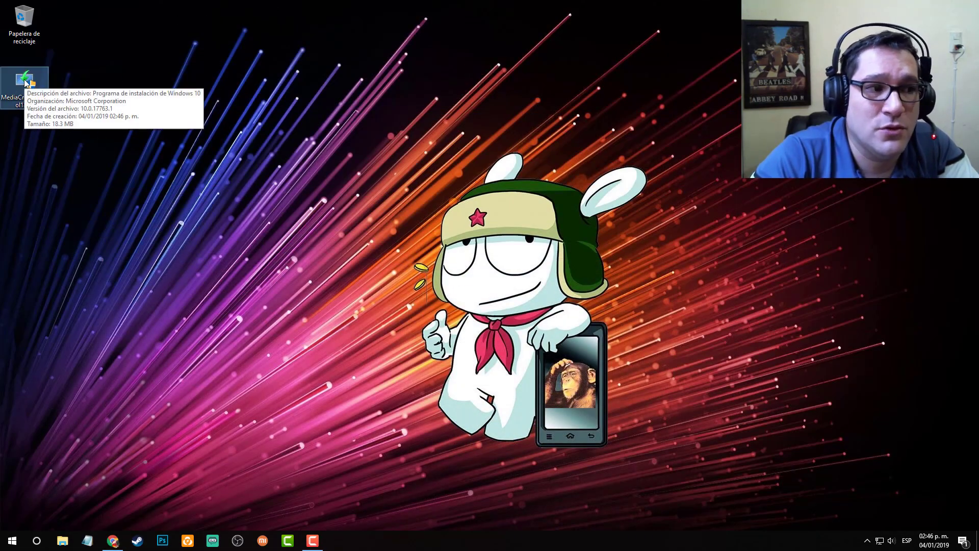
pyautogui.doubleClick(25, 82)
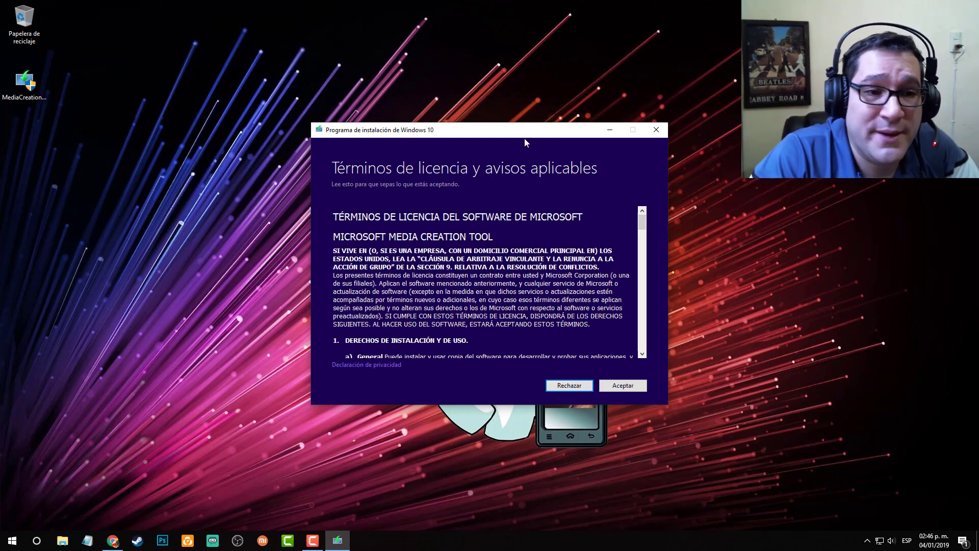
pyautogui.moveTo(502, 134); pyautogui.dragTo(350, 163)
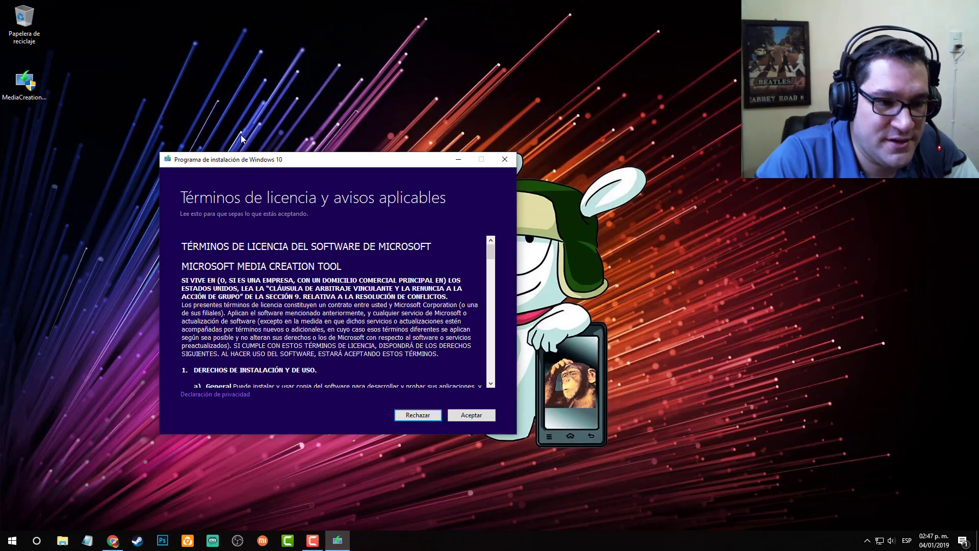
pyautogui.moveTo(241, 138); pyautogui.dragTo(293, 49)
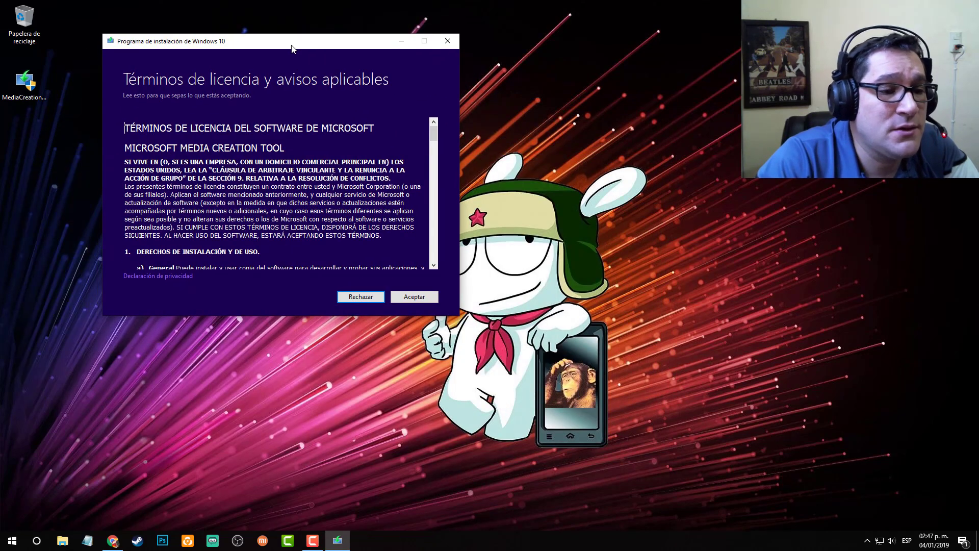
# Accept the licence terms and choose to create installation media (USB flash drive, DVD or ISO file) for another PC.
pyautogui.click(413, 301)
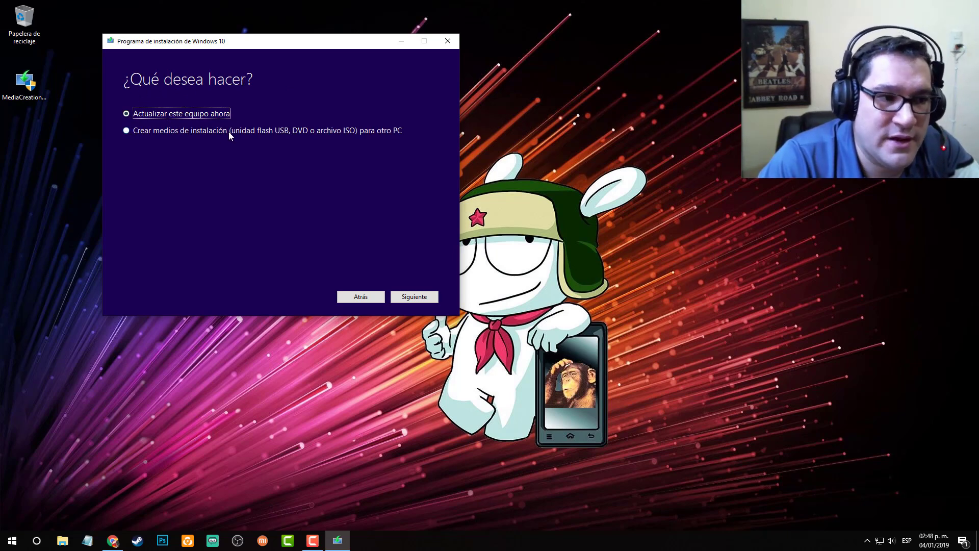
pyautogui.click(125, 130)
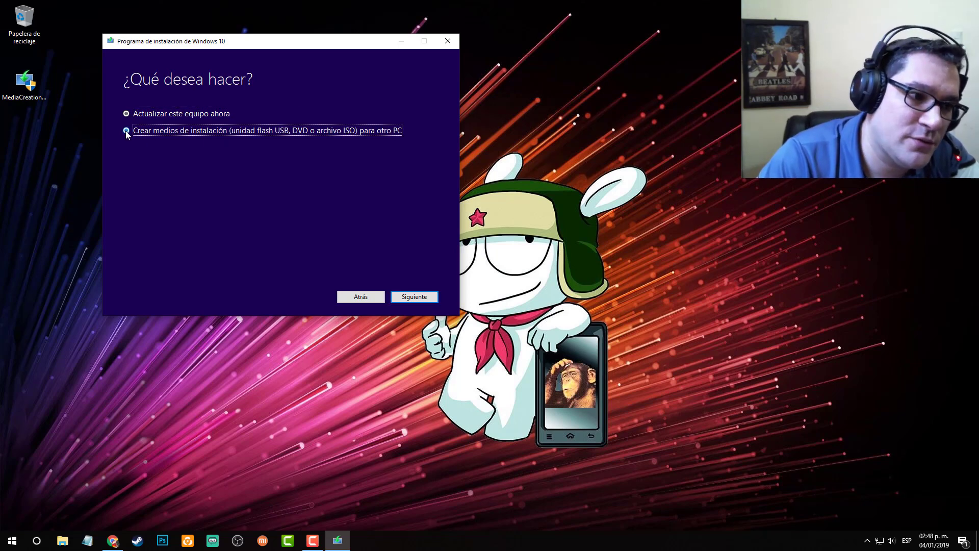
pyautogui.click(427, 300)
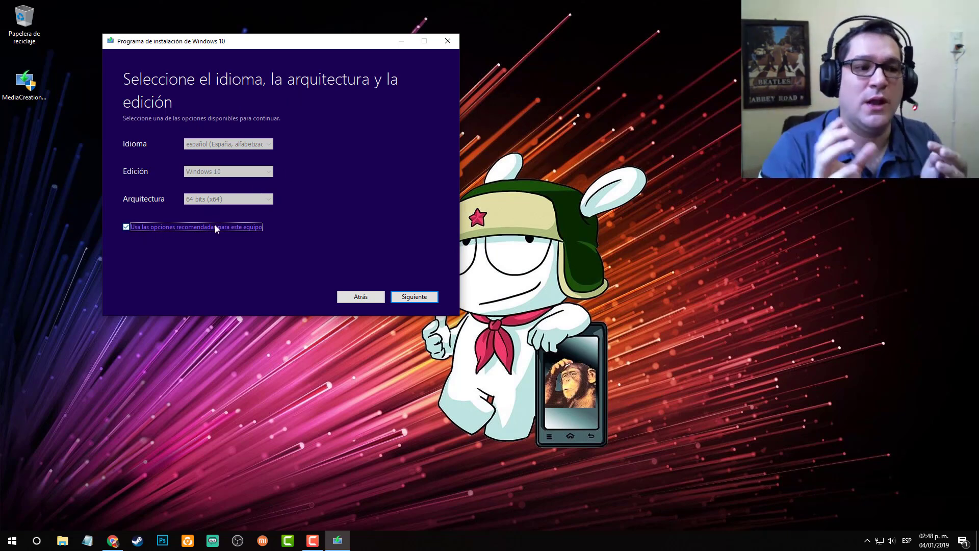
# Turn off the recommended options and continue with Spanish (Spain), the Windows 10 edition and the 64-bit (x64) architecture.
pyautogui.click(131, 224)
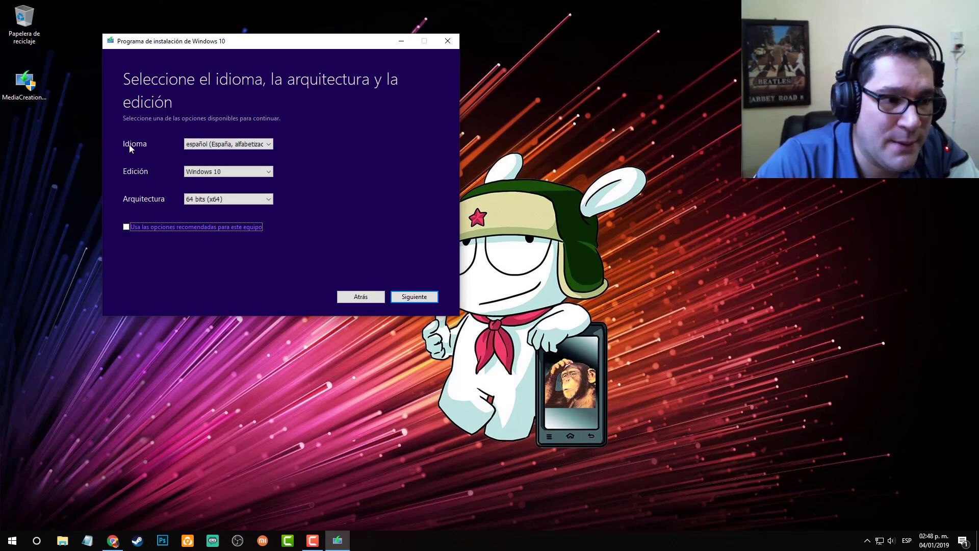
pyautogui.click(267, 145)
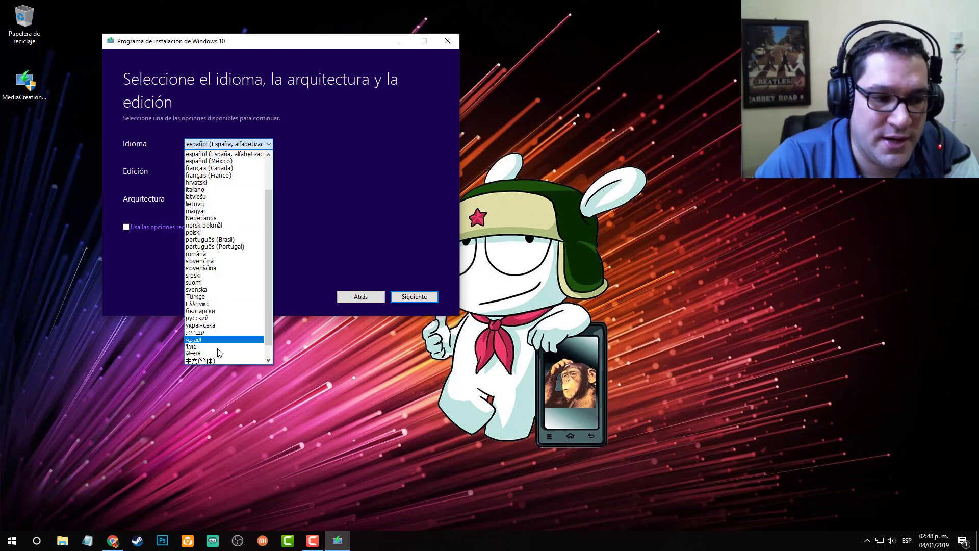
pyautogui.click(271, 147)
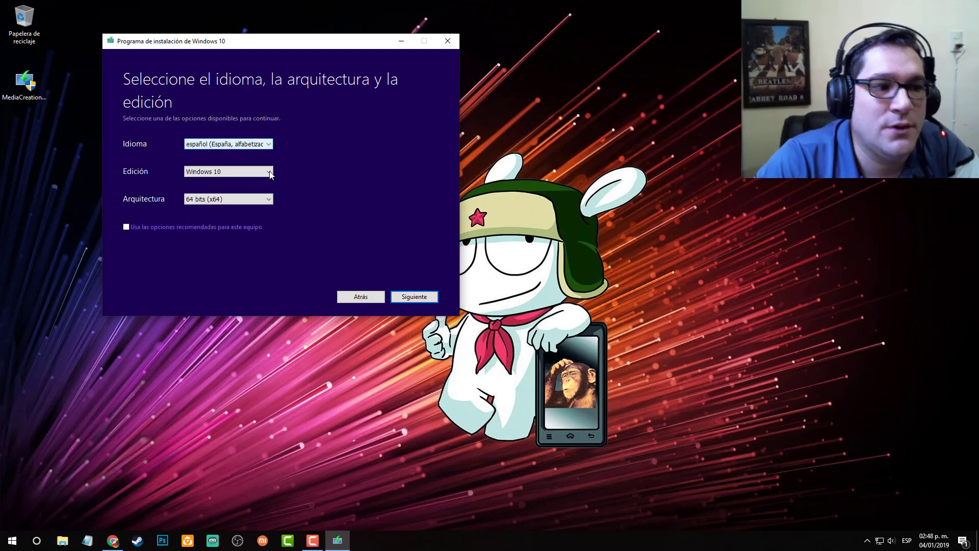
pyautogui.click(269, 173)
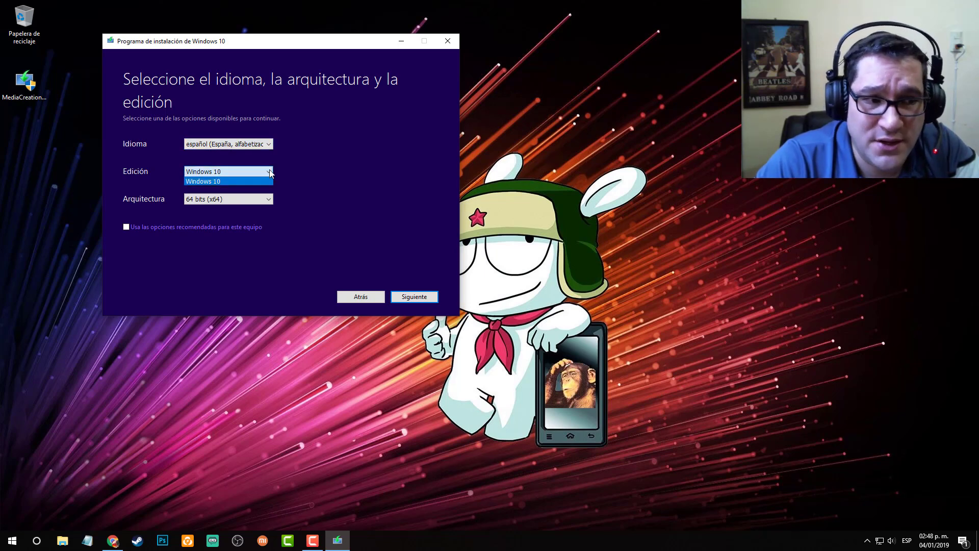
pyautogui.click(275, 176)
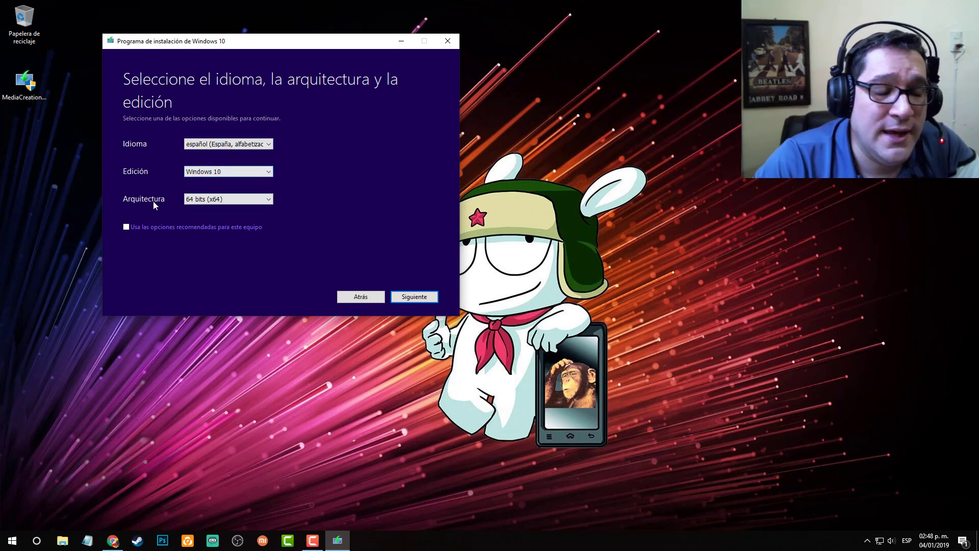
pyautogui.click(270, 200)
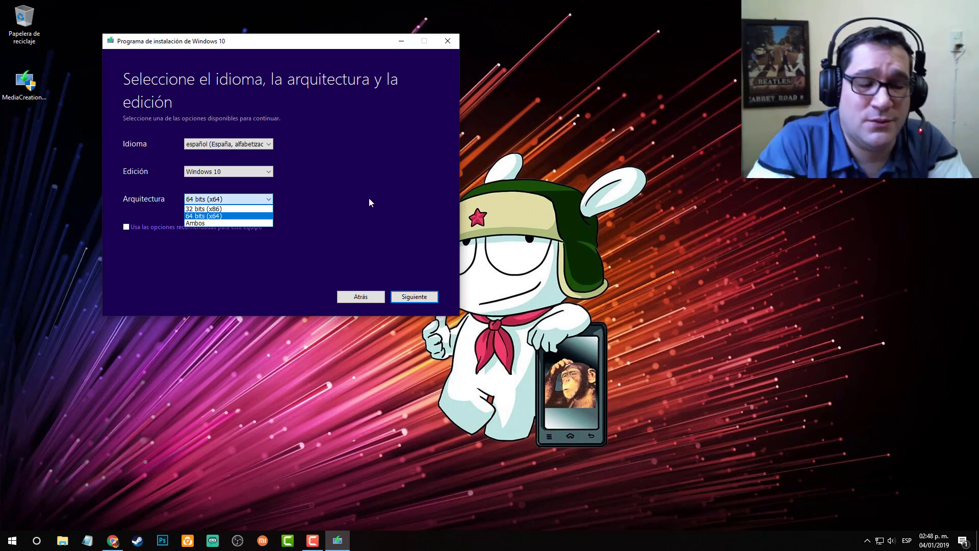
pyautogui.click(200, 216)
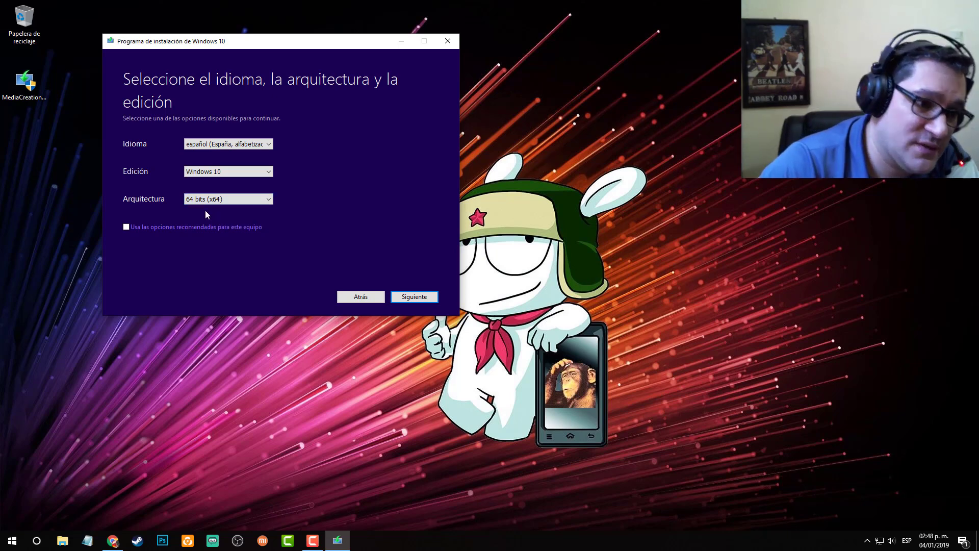
pyautogui.click(409, 299)
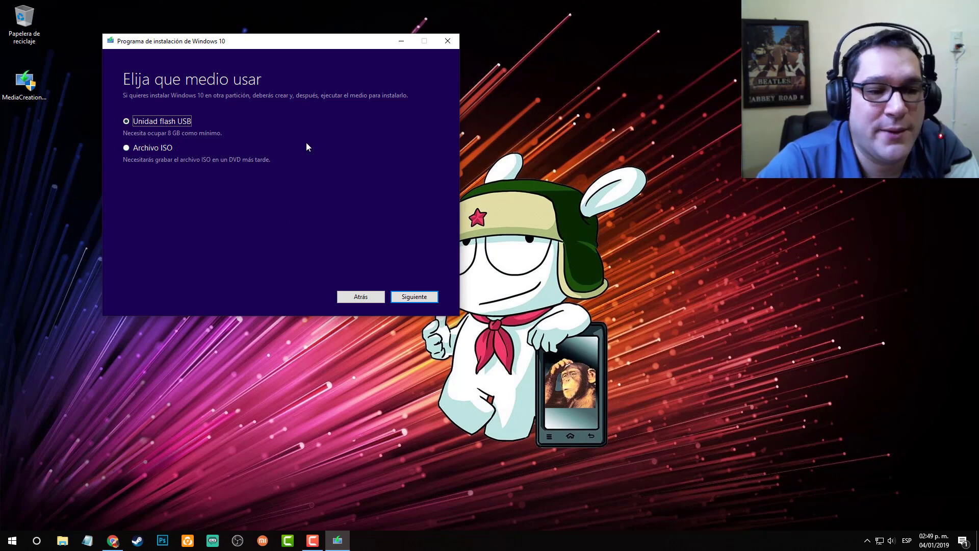
# Choose a USB flash drive as the medium and check drive RRRFF (E:) in File Explorer.
pyautogui.click(415, 299)
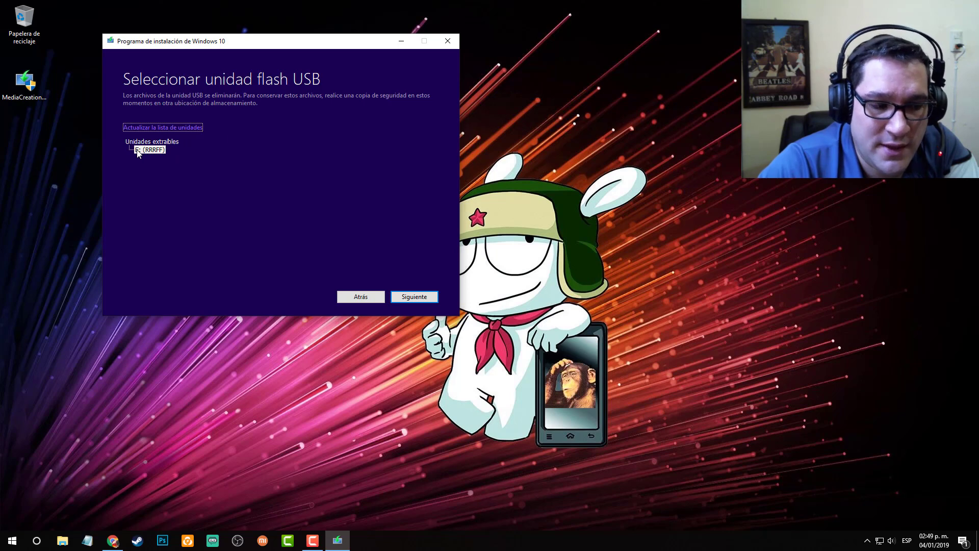
pyautogui.click(62, 541)
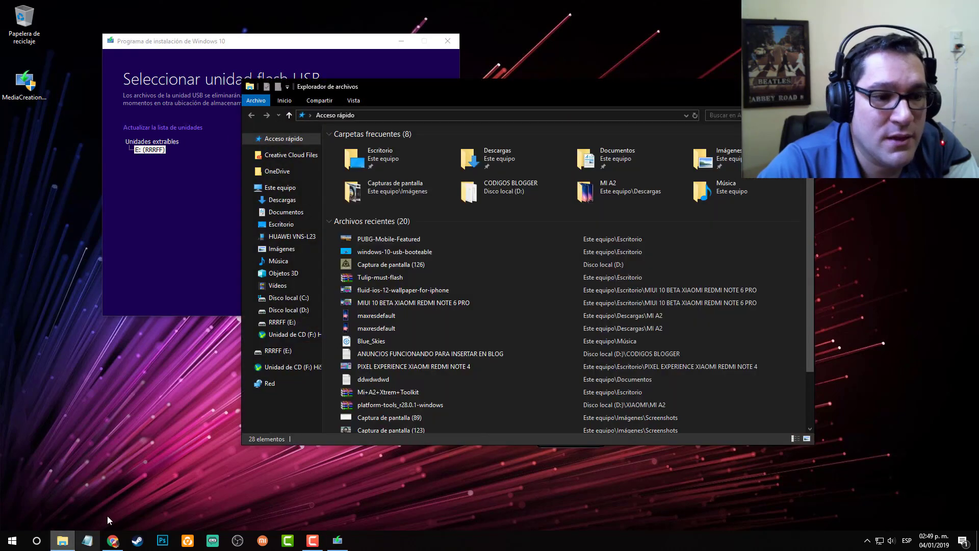
pyautogui.click(282, 322)
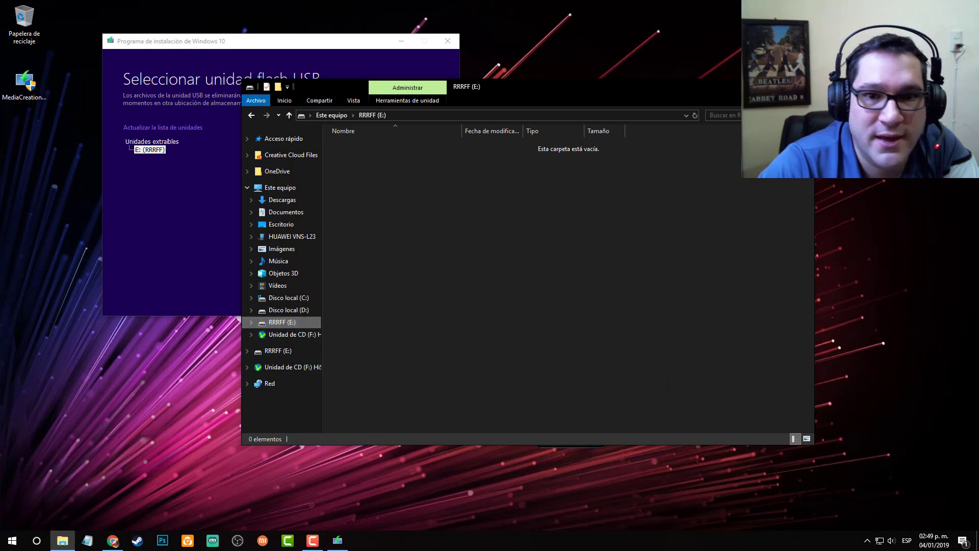
pyautogui.hotkey('alt', 'F4')
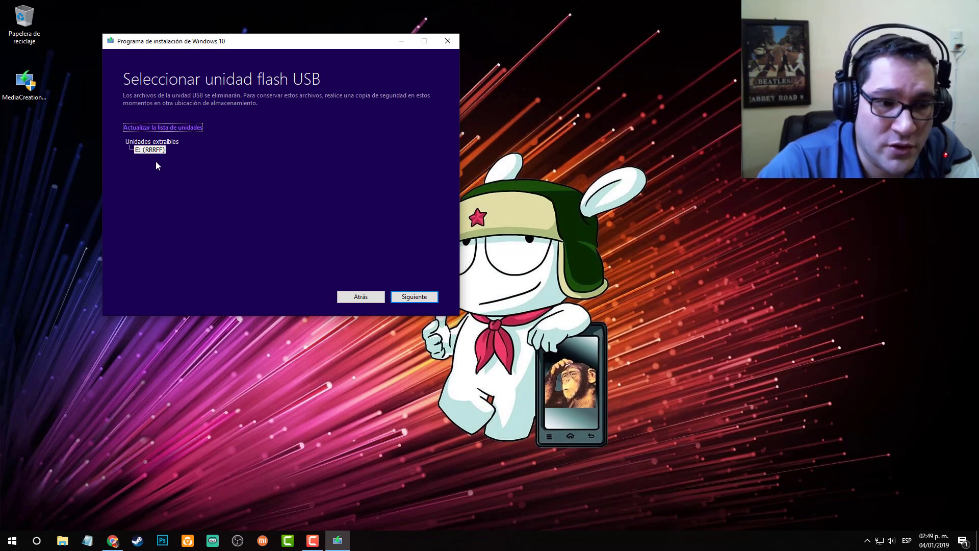
# Create the installation media on drive E: (RRRFF) and finish the setup wizard.
pyautogui.click(419, 300)
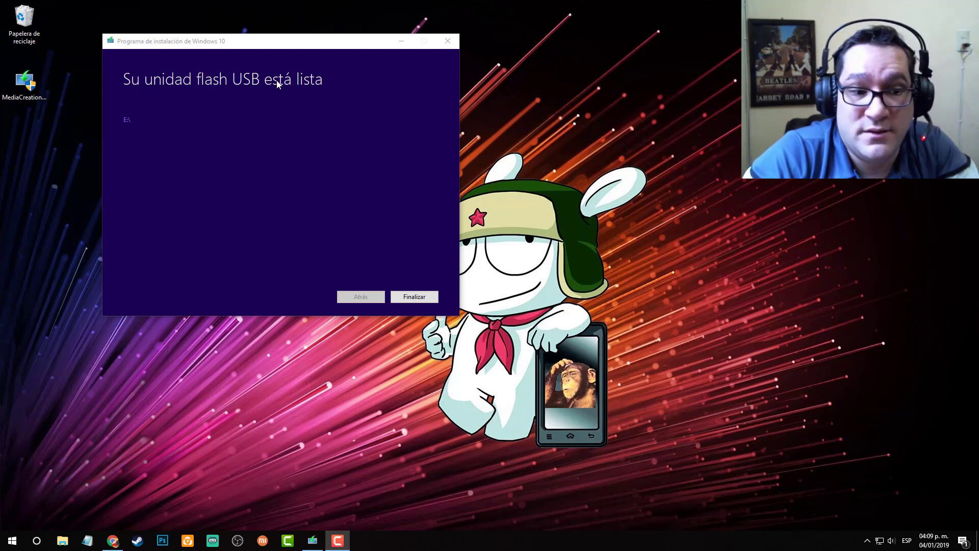
pyautogui.click(417, 298)
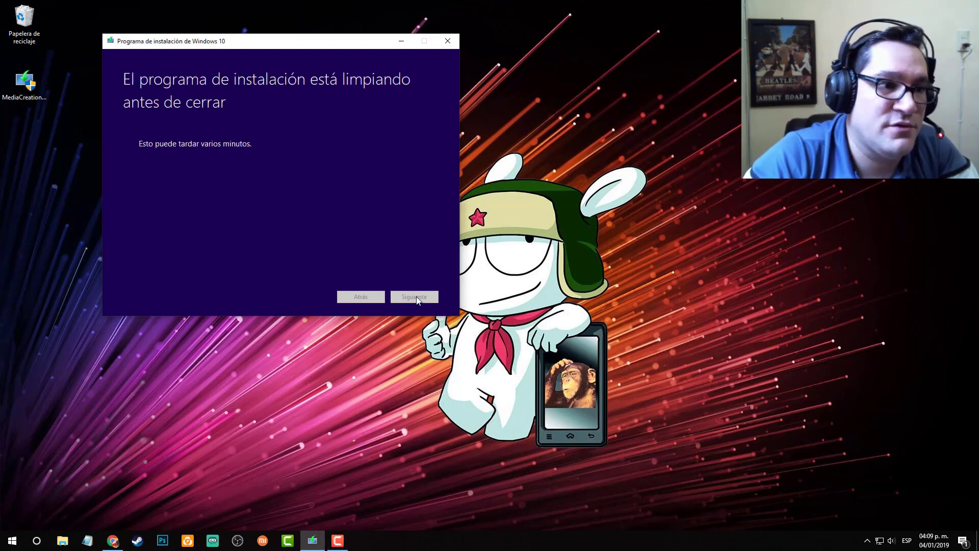